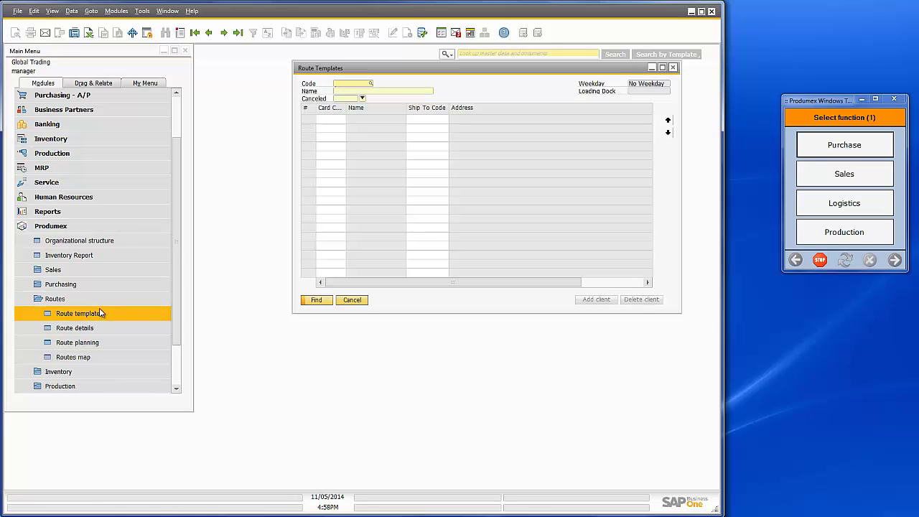
# Step: Look up route template Route 08, review its customers and addresses, and close the template
pyautogui.click(371, 84)
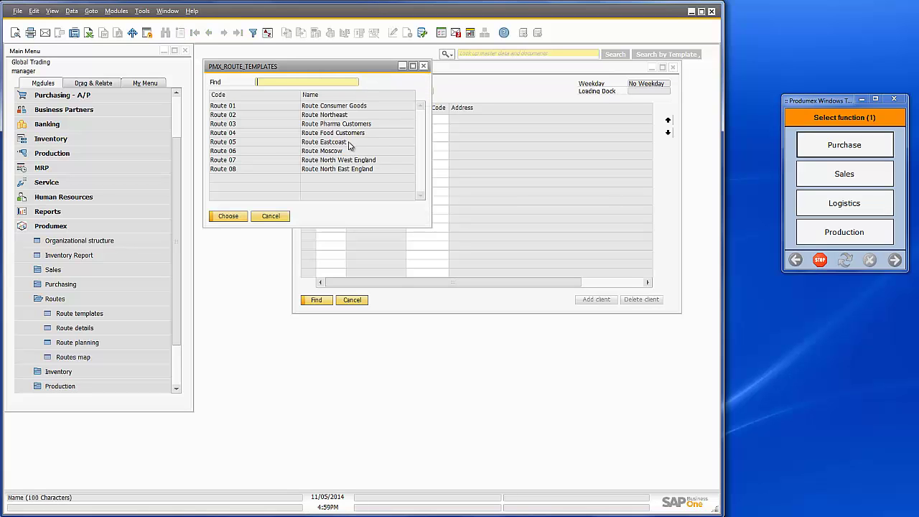
pyautogui.click(236, 170)
pyautogui.click(230, 216)
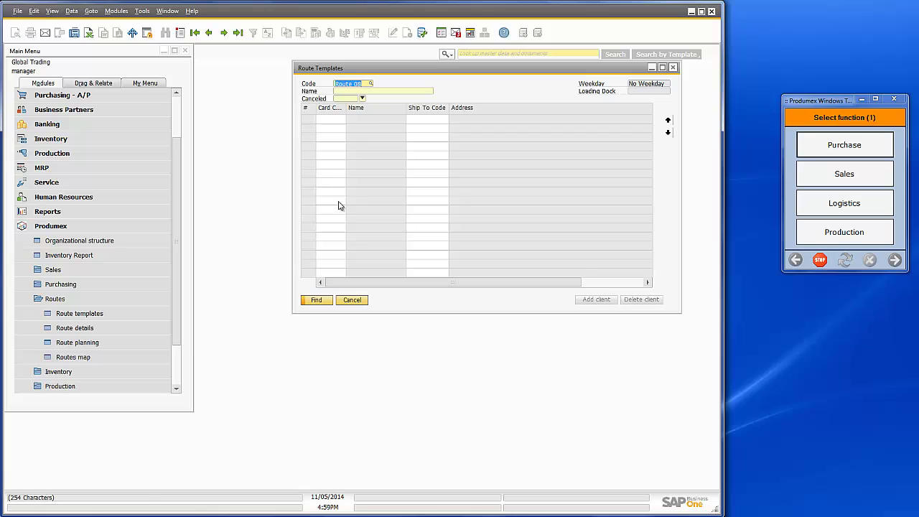
pyautogui.click(321, 301)
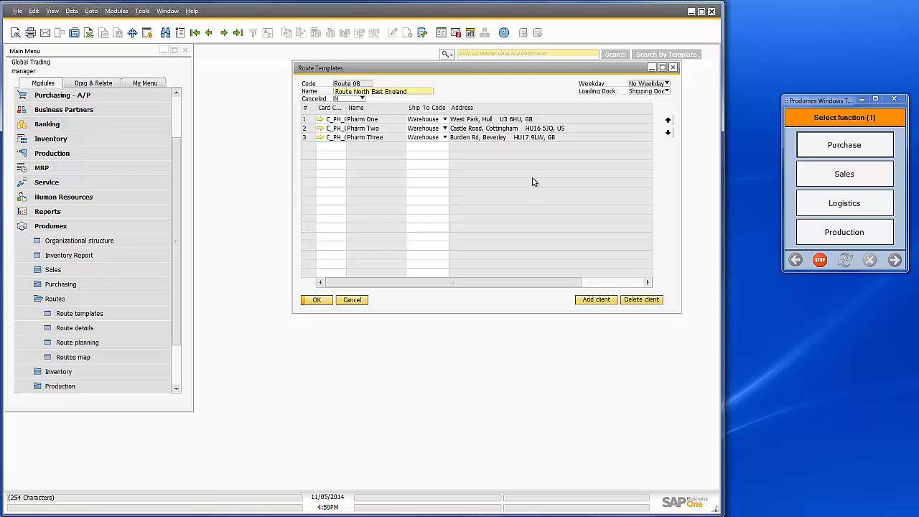
pyautogui.click(328, 300)
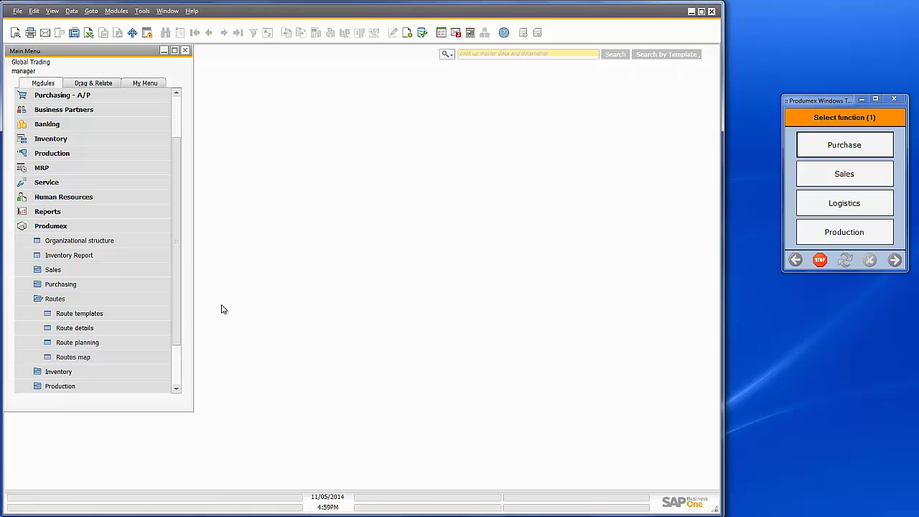
# Step: Create a route dated 11/05/2014 from template Route 08 for warehouse WH_1
pyautogui.click(119, 328)
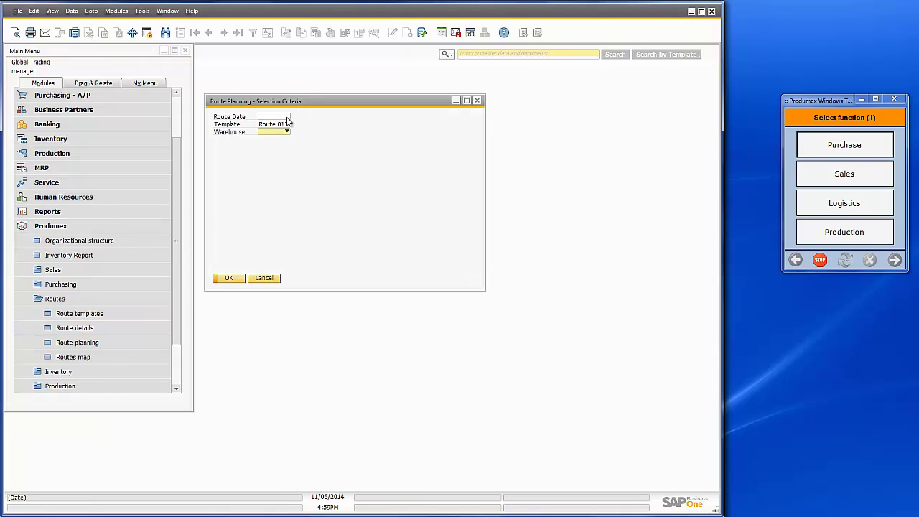
pyautogui.click(288, 119)
pyautogui.click(287, 118)
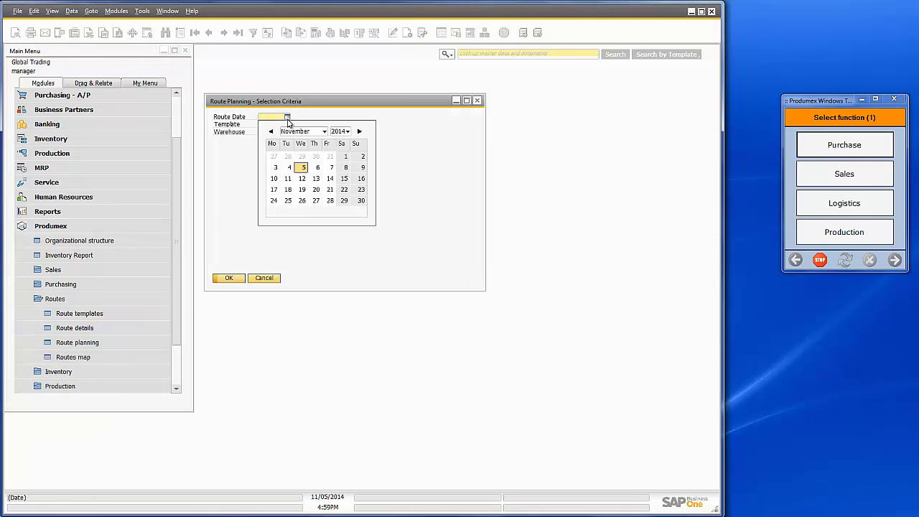
pyautogui.click(302, 168)
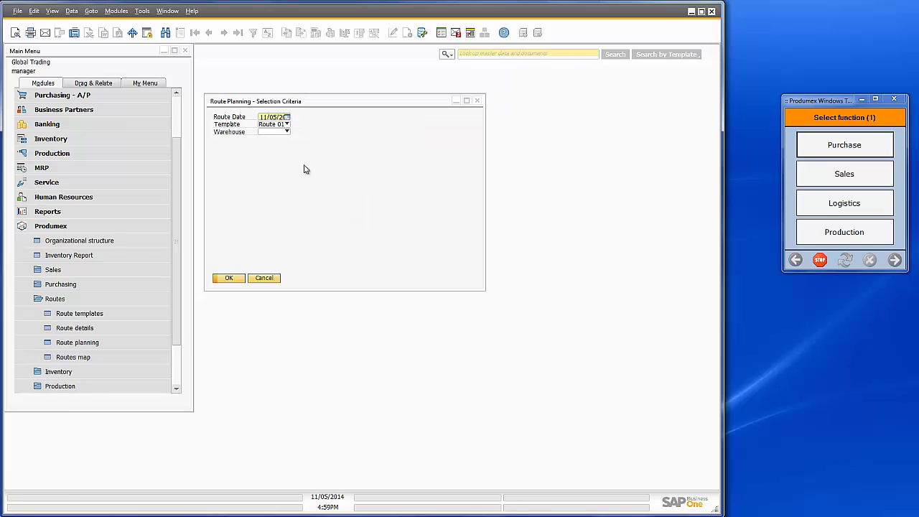
pyautogui.click(287, 124)
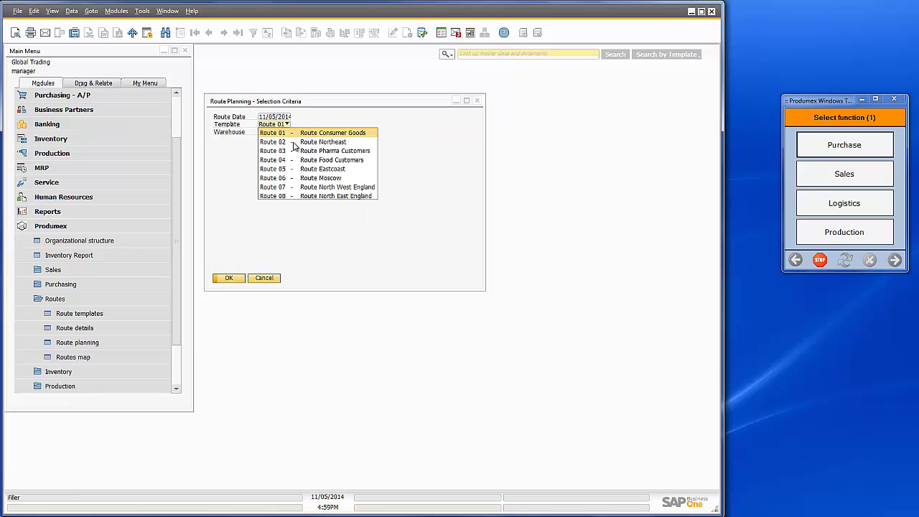
pyautogui.click(313, 197)
pyautogui.click(287, 132)
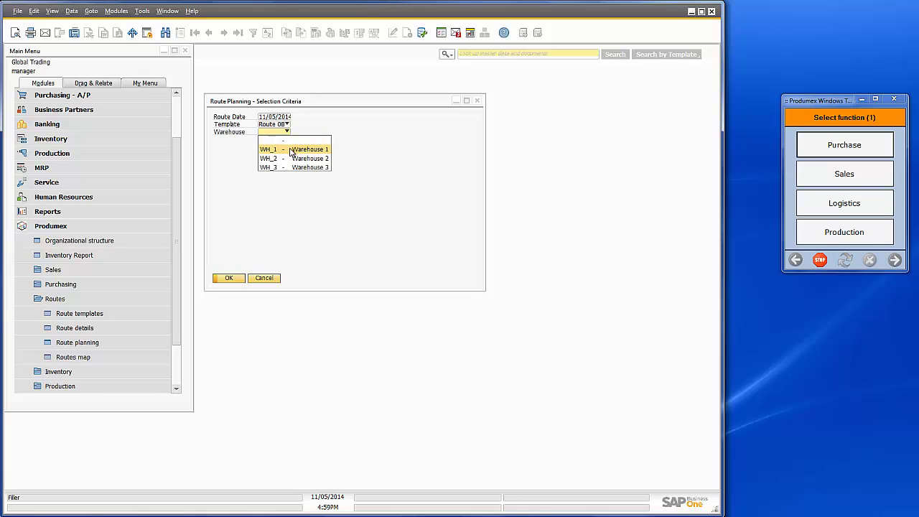
pyautogui.click(290, 151)
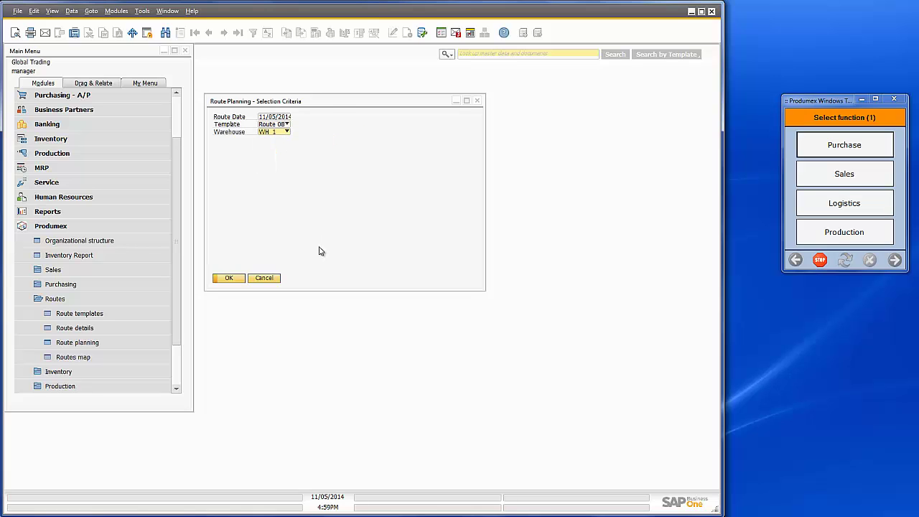
pyautogui.click(236, 278)
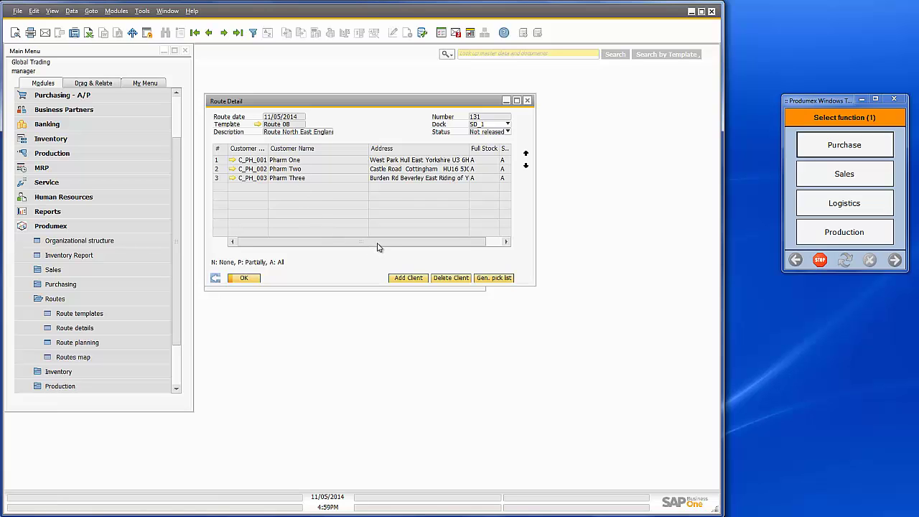
# Step: Check the stock columns for the new route's customers, generate its pick lists, and close the route detail
pyautogui.moveTo(374, 247); pyautogui.dragTo(459, 254)
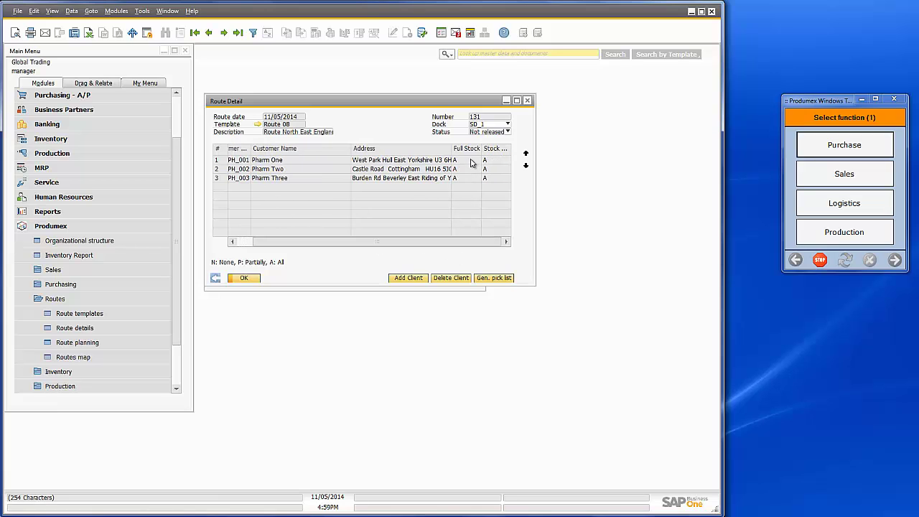
pyautogui.click(496, 281)
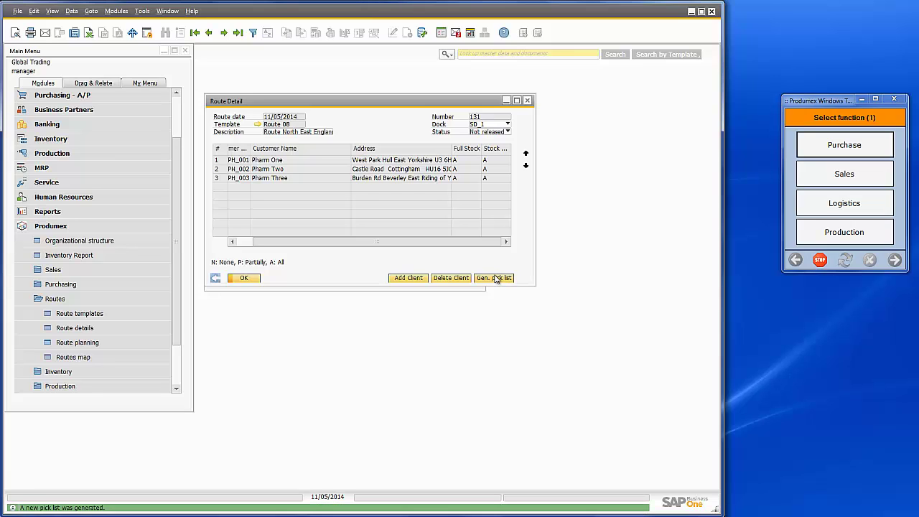
pyautogui.click(248, 279)
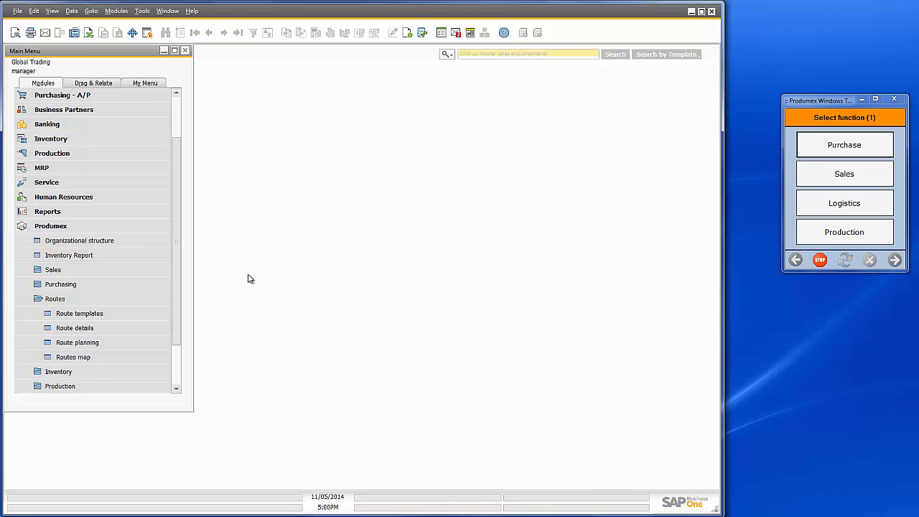
# Step: Open route planning and load route 130 into planning area 1 and route 131 into planning area 2
pyautogui.click(111, 340)
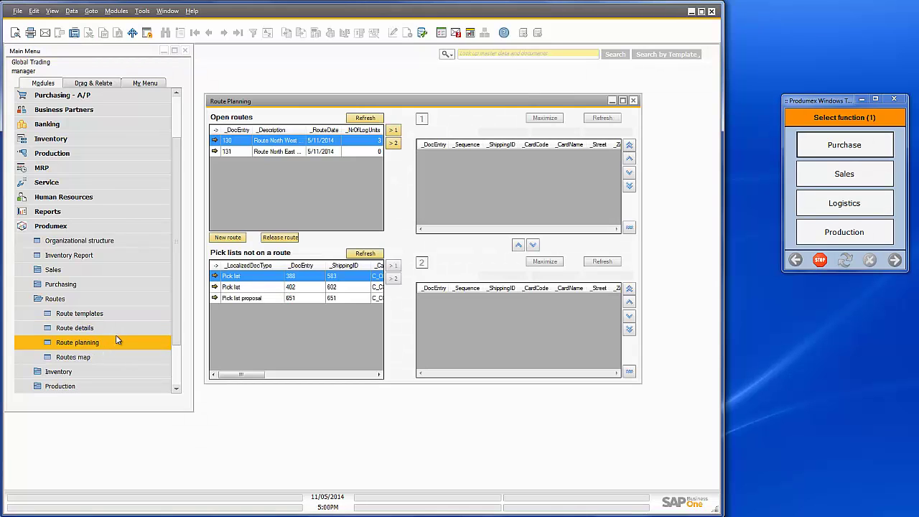
pyautogui.click(393, 130)
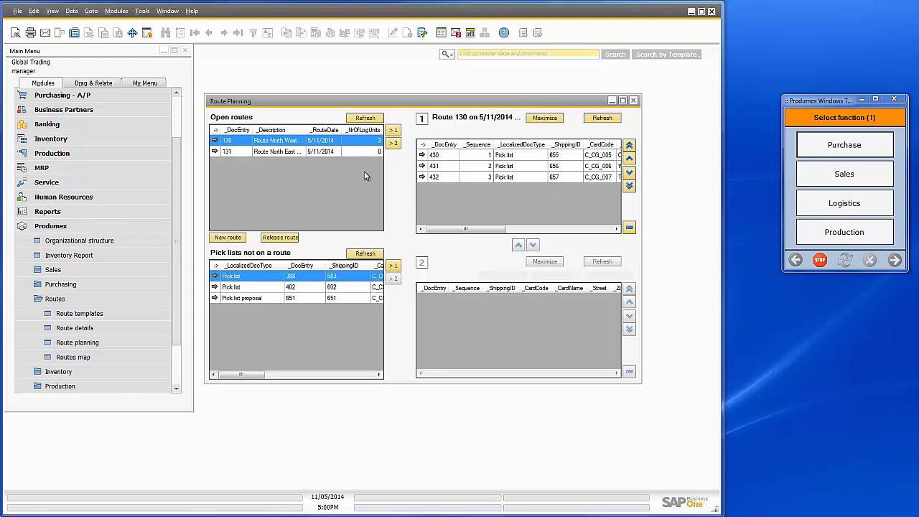
pyautogui.click(294, 151)
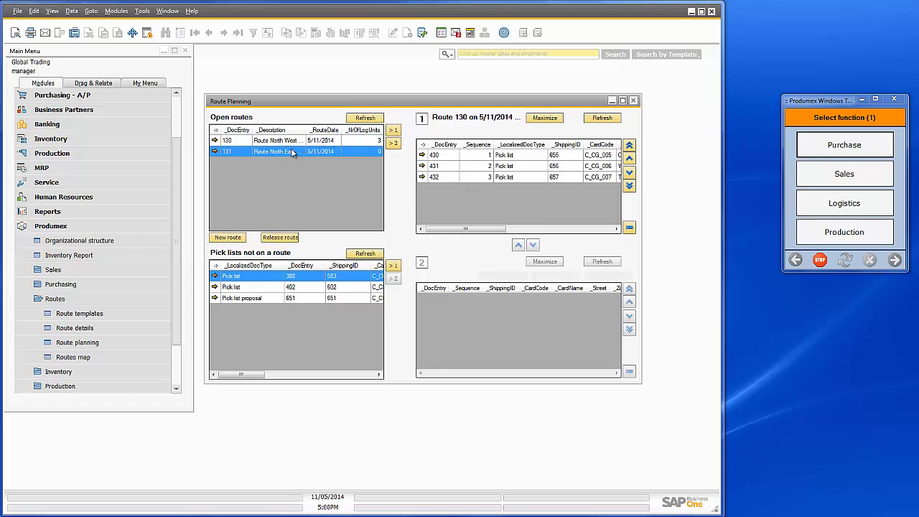
pyautogui.click(393, 143)
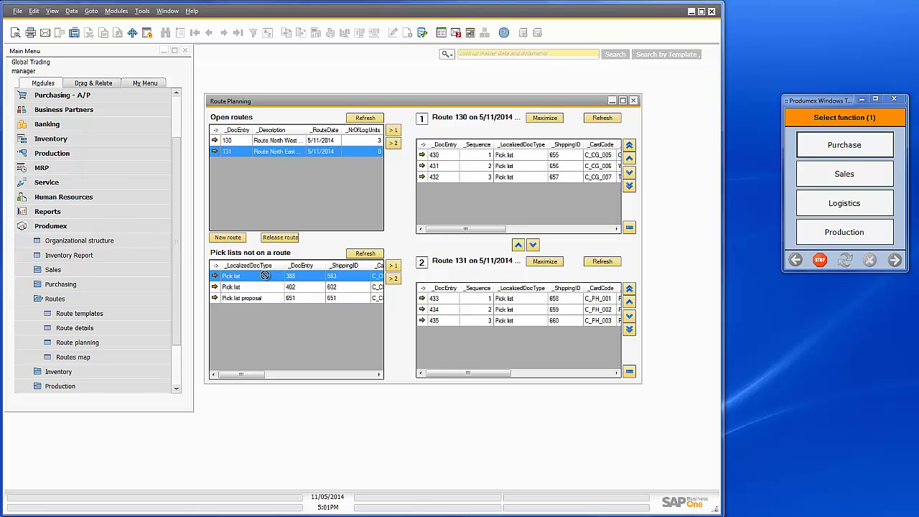
# Step: Try pick list 388 on route 130 and on route 131, and return it to the pick lists not on a route
pyautogui.moveTo(474, 208)
pyautogui.mouseDown()
pyautogui.moveTo(479, 198)
pyautogui.moveTo(477, 207)
pyautogui.mouseUp()
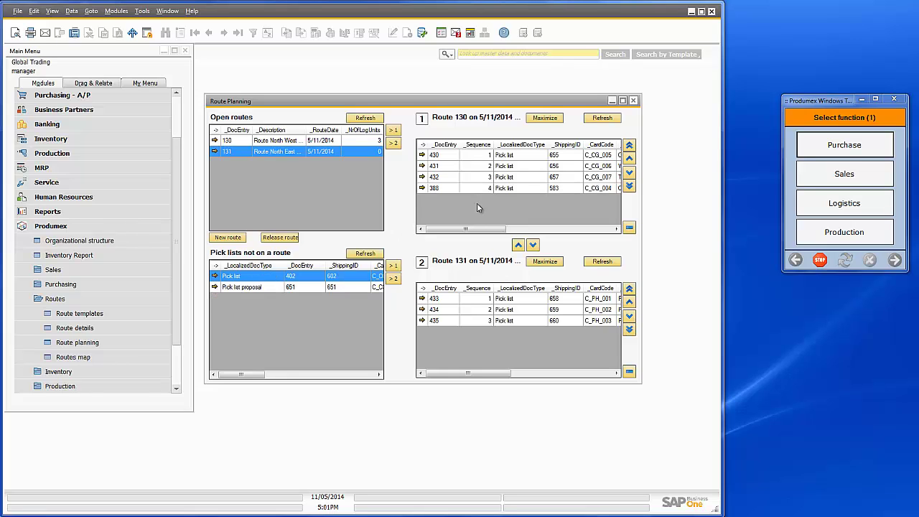
pyautogui.click(485, 190)
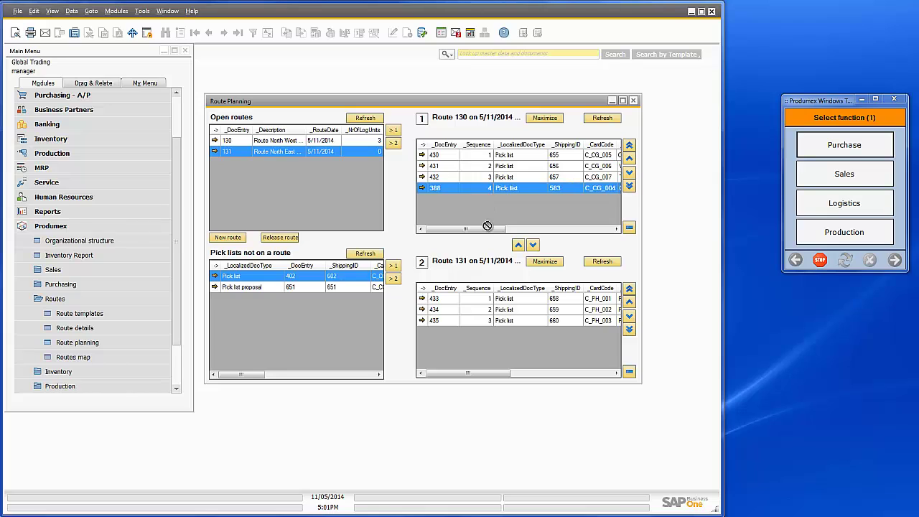
pyautogui.moveTo(499, 337); pyautogui.dragTo(327, 307)
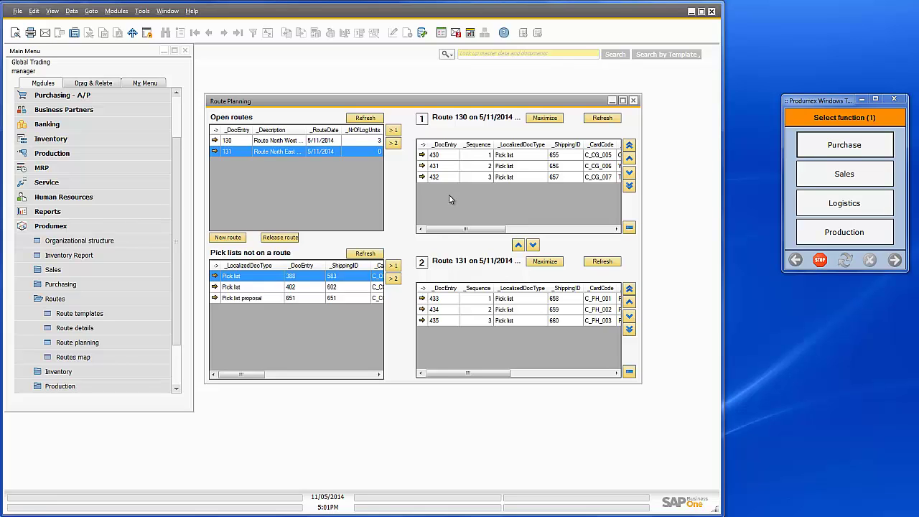
# Step: Examine the stops of the North West England route on the routes map around Liverpool and Manchester, and close the map
pyautogui.click(84, 359)
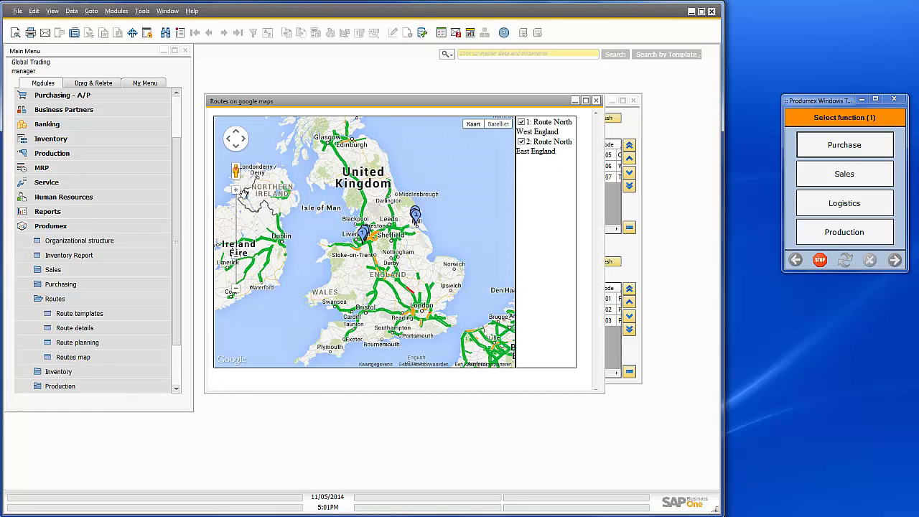
pyautogui.click(237, 192)
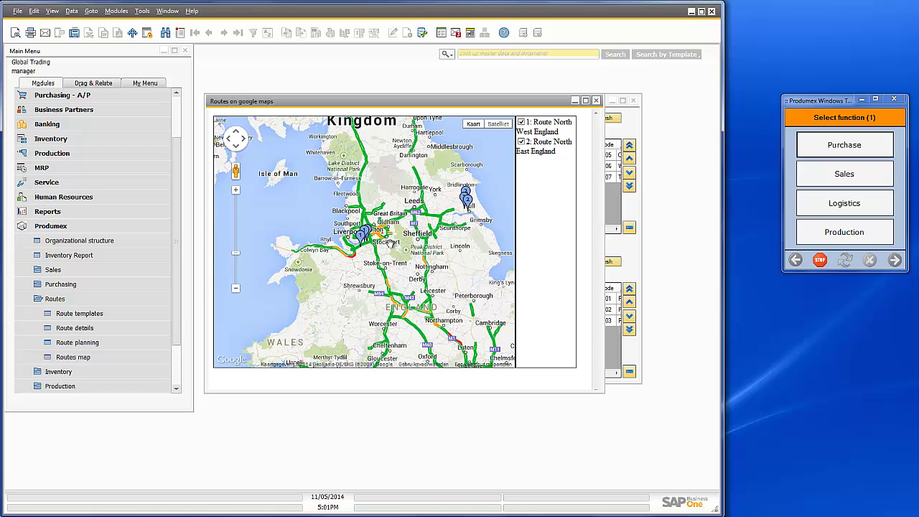
pyautogui.click(237, 191)
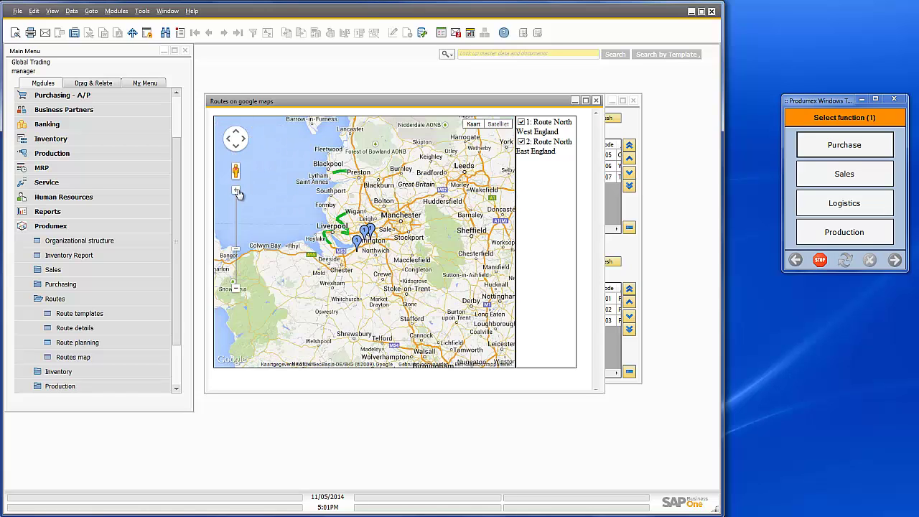
pyautogui.click(237, 192)
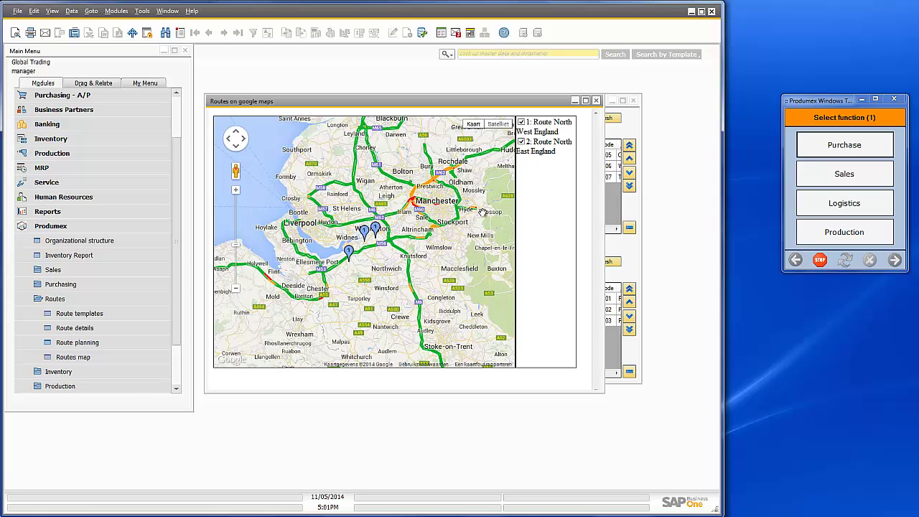
pyautogui.click(597, 100)
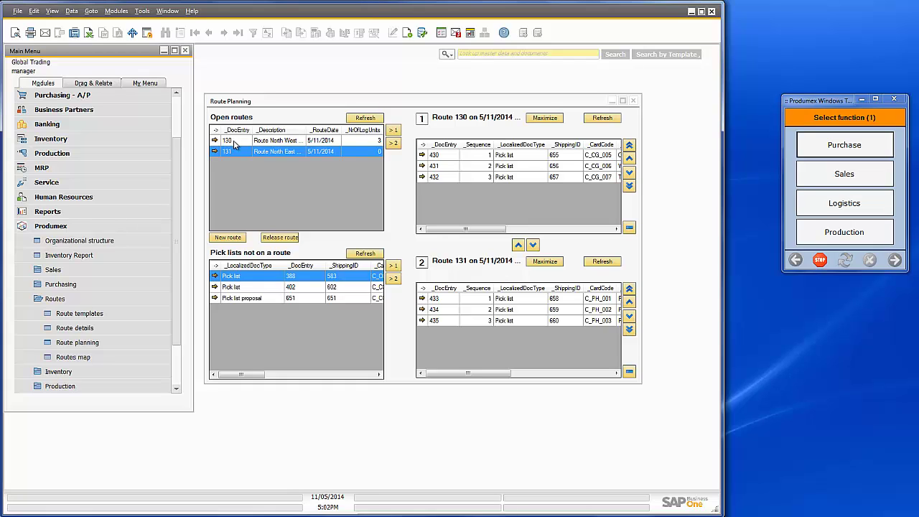
# Step: Release route 130, Route North West England, and confirm the release
pyautogui.click(235, 144)
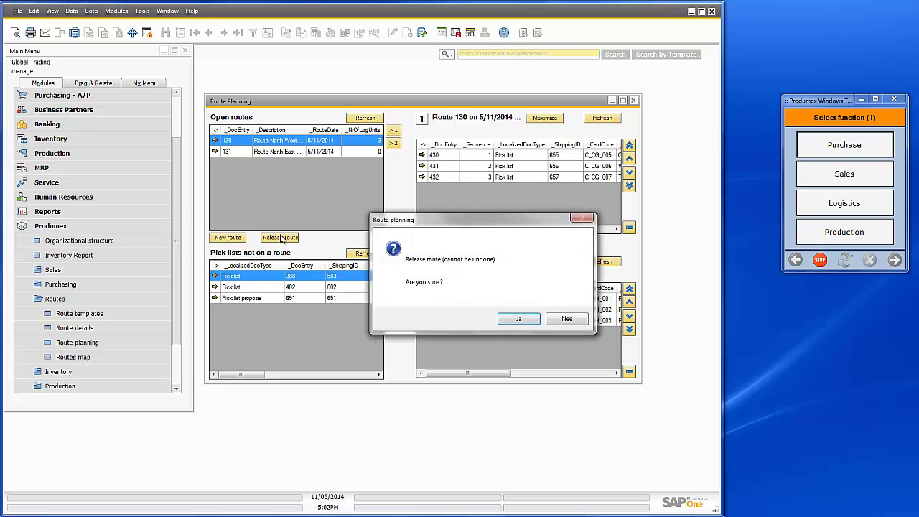
pyautogui.click(524, 320)
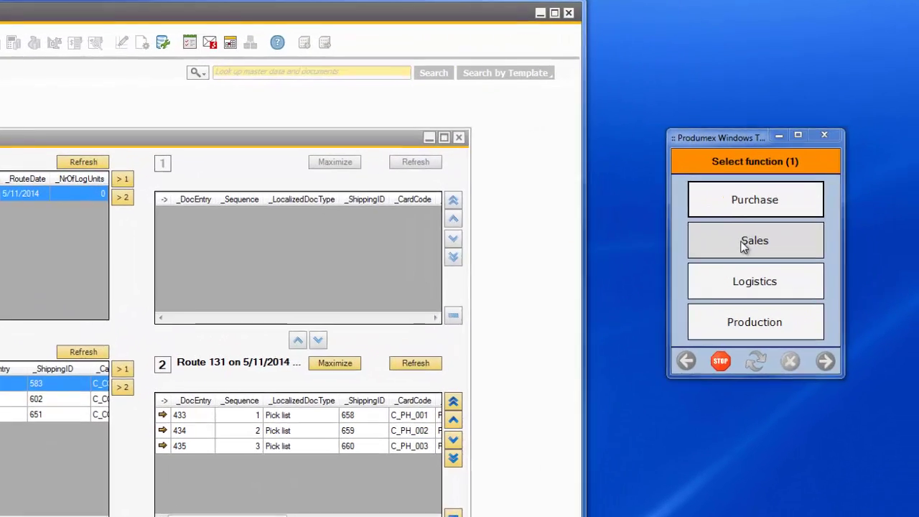
# Step: In the Produmex Windows terminal, open the Sales function for Shipping Dock 1 (SD_1) and select the route task for Route North West England dated 11/5/2014
pyautogui.click(837, 178)
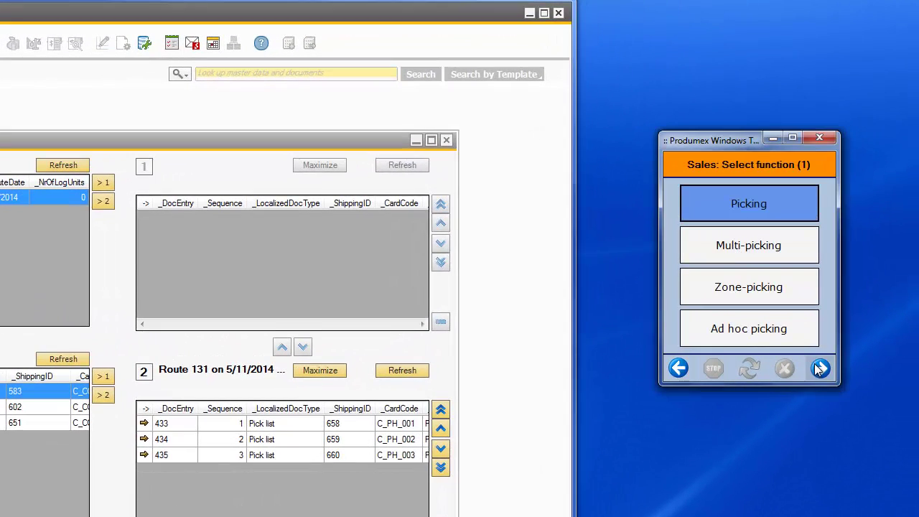
pyautogui.click(819, 368)
pyautogui.click(755, 253)
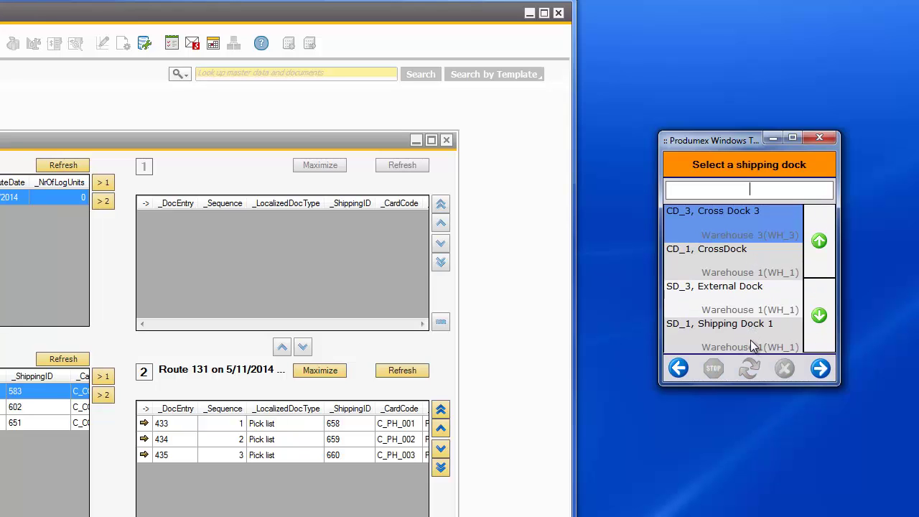
pyautogui.click(750, 339)
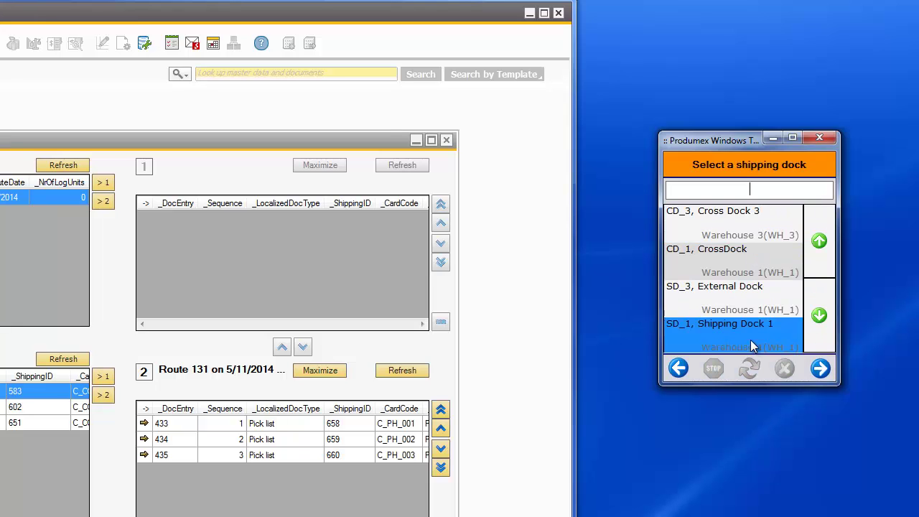
pyautogui.click(820, 369)
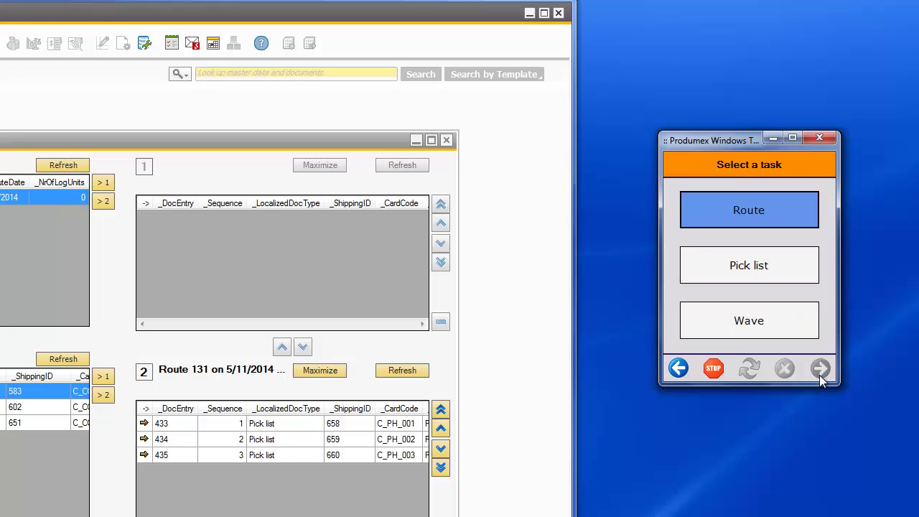
pyautogui.click(740, 217)
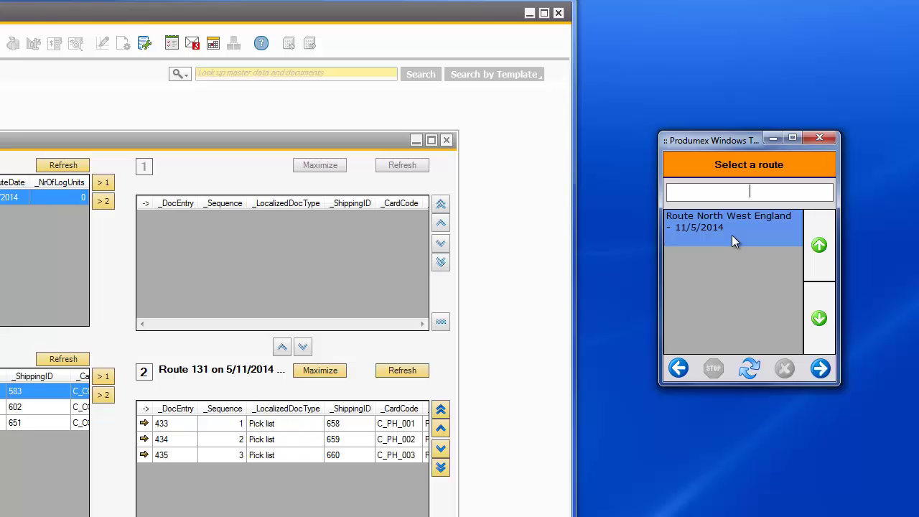
pyautogui.click(821, 369)
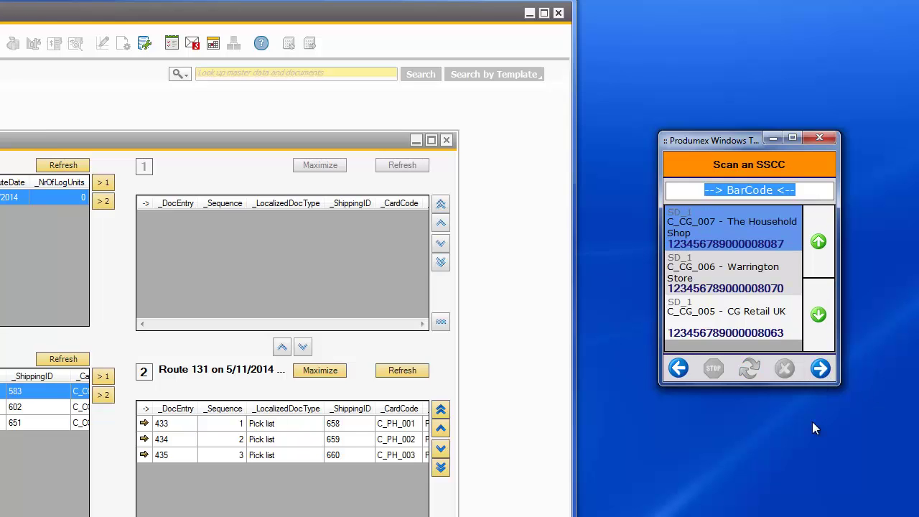